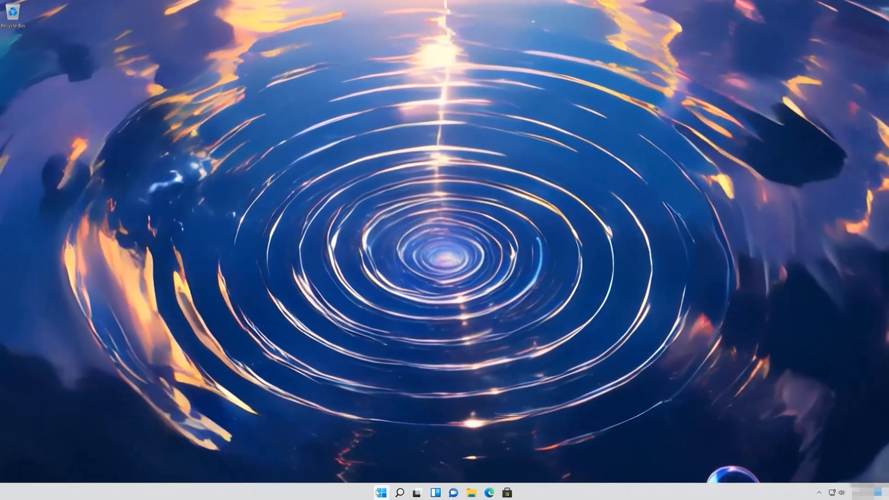
# Find the Settings app by searching for "settings" and open its System page.
pyautogui.click(381, 493)
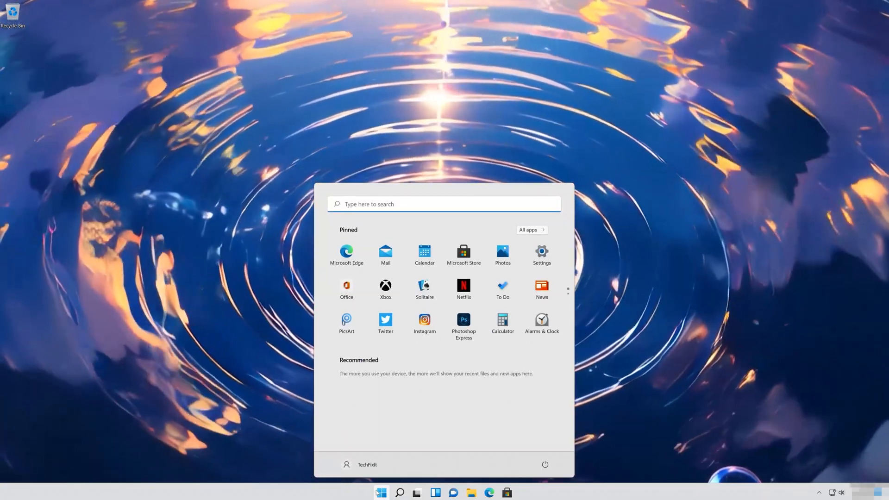
pyautogui.write('settings')
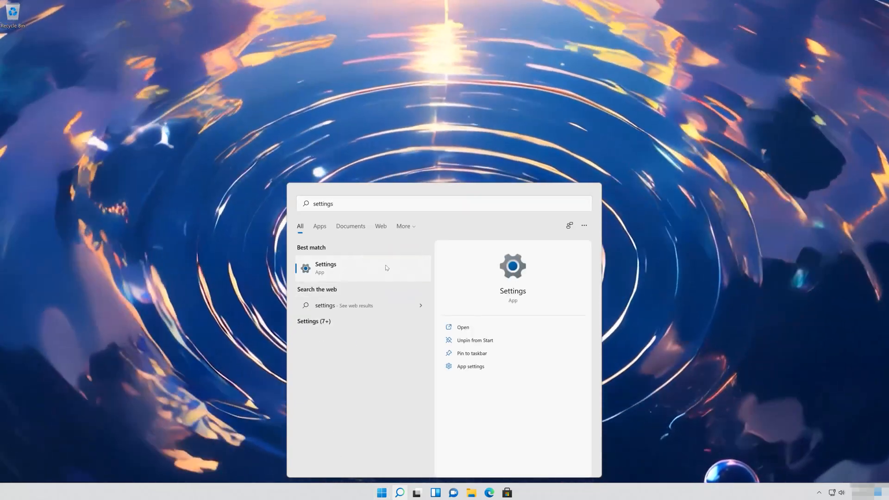
pyautogui.click(387, 267)
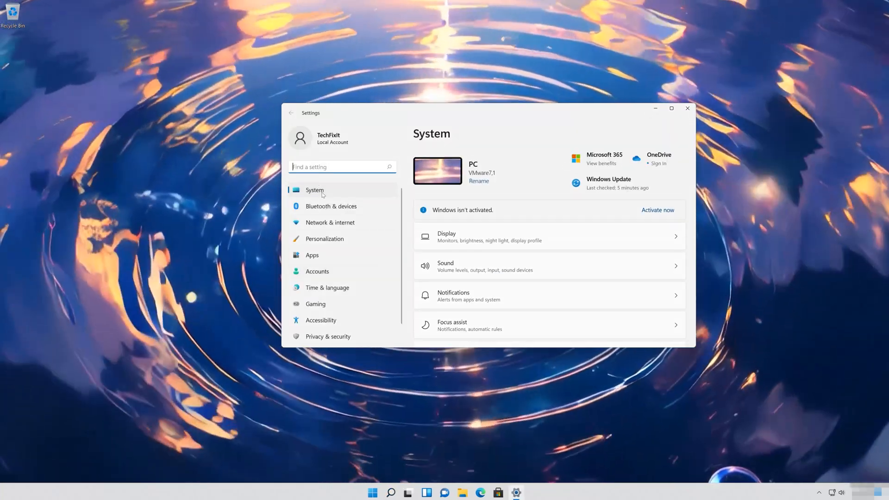
pyautogui.click(323, 195)
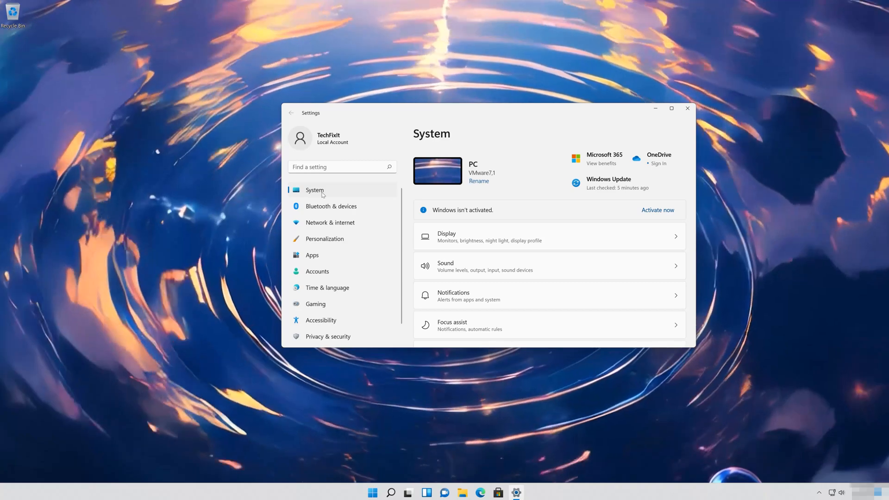
# Run the Camera troubleshooter from the other troubleshooters in the System troubleshooting settings.
pyautogui.scroll(-5, 435, 277)
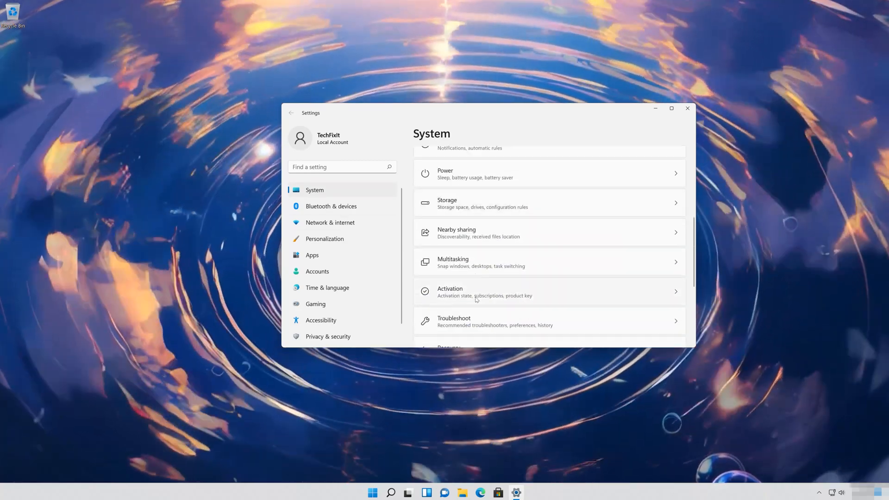
pyautogui.scroll(-3, 477, 300)
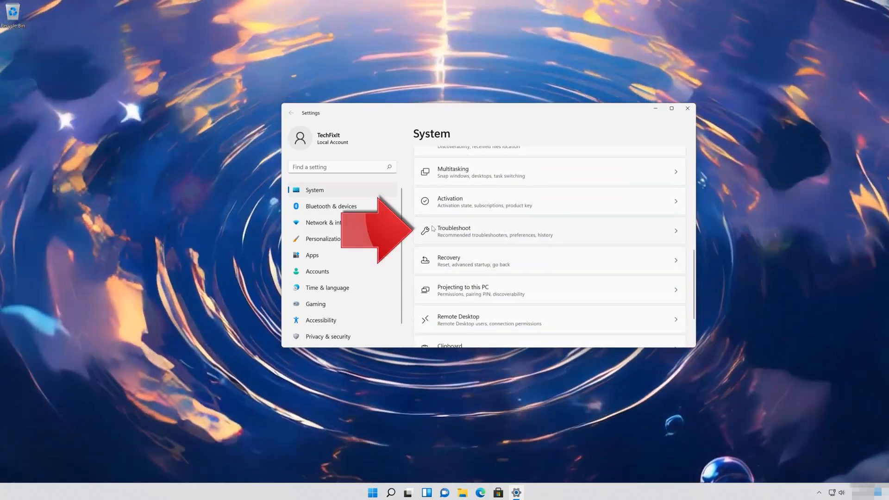
pyautogui.click(485, 235)
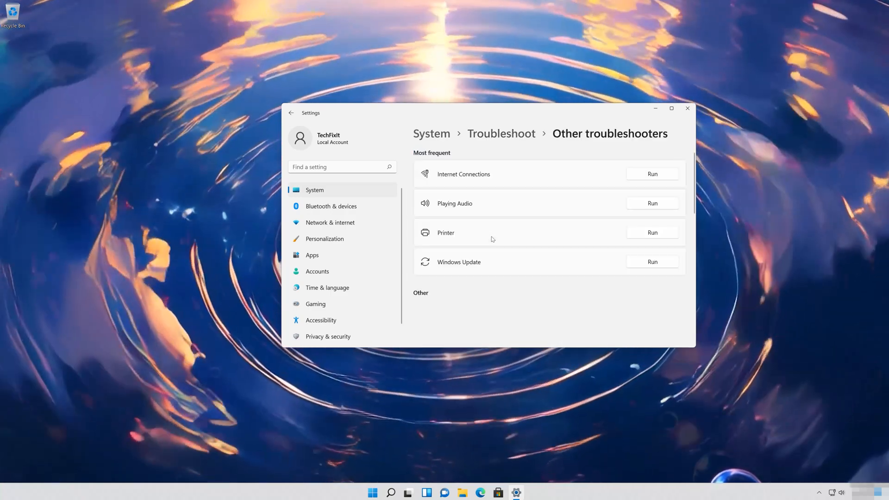
pyautogui.scroll(-3, 493, 239)
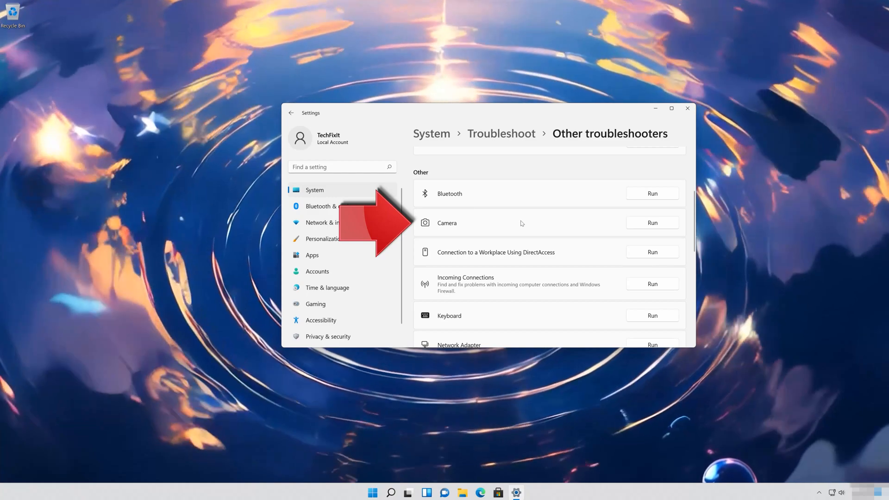
pyautogui.click(650, 227)
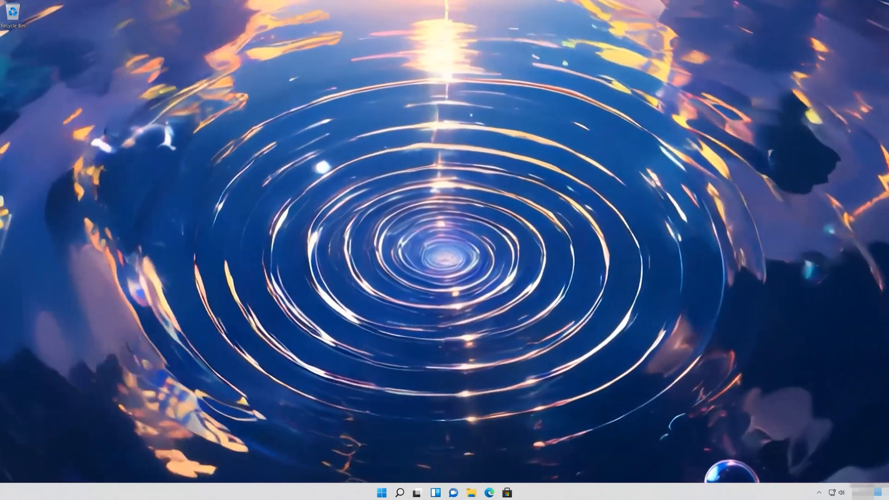
# Find Device Manager by searching for "device manager", open it and move its window to the middle of the desktop.
pyautogui.press('super')
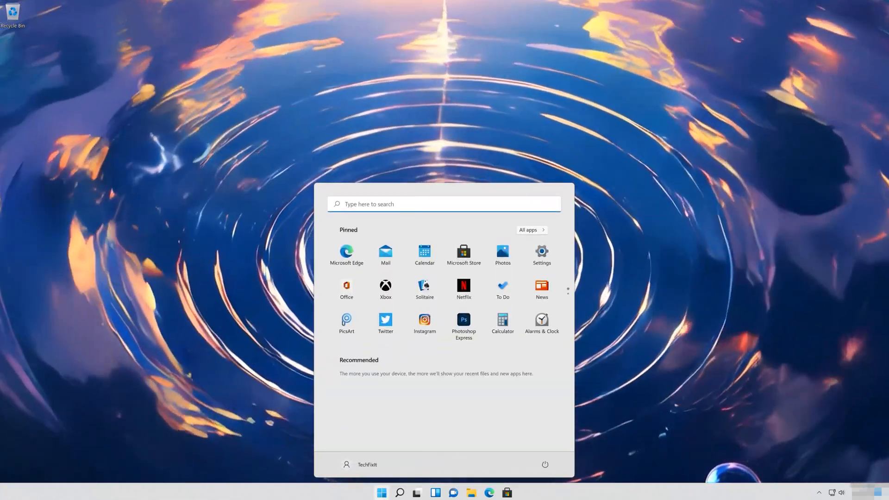
pyautogui.write('device manager')
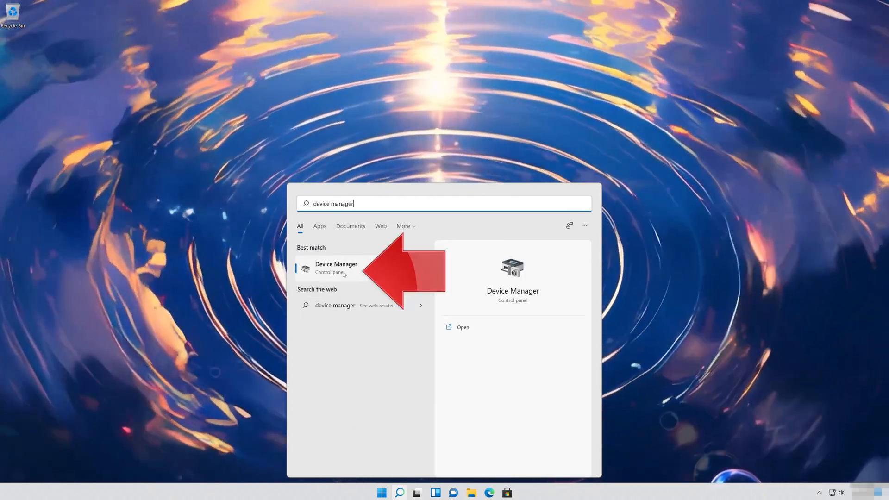
pyautogui.click(344, 273)
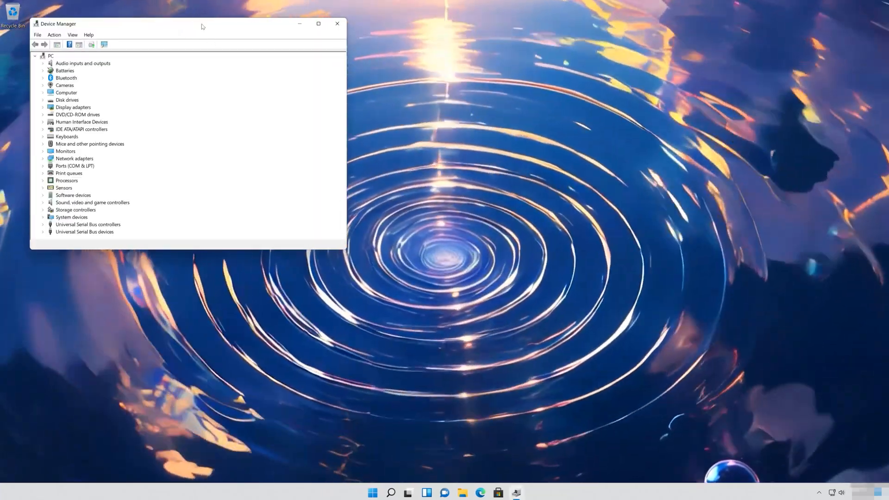
pyautogui.moveTo(202, 26); pyautogui.dragTo(490, 126)
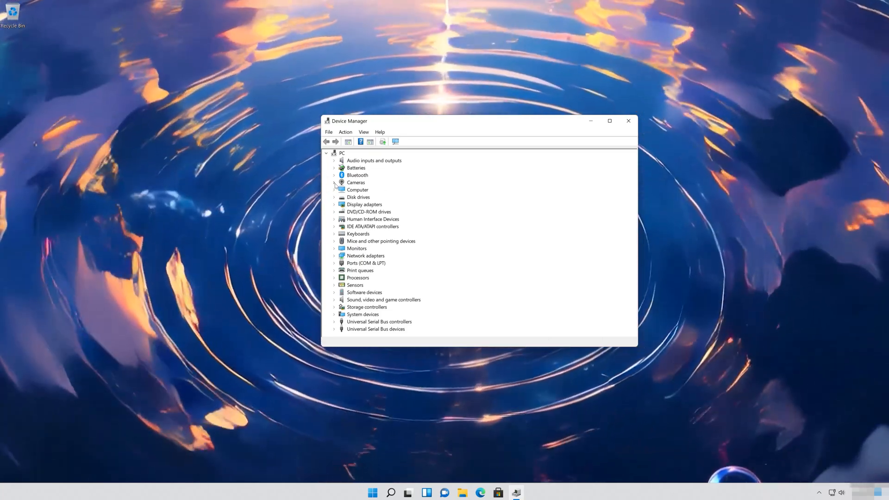
# Open the driver properties of the first Integrated Webcam in the Cameras category.
pyautogui.click(334, 183)
pyautogui.click(350, 191)
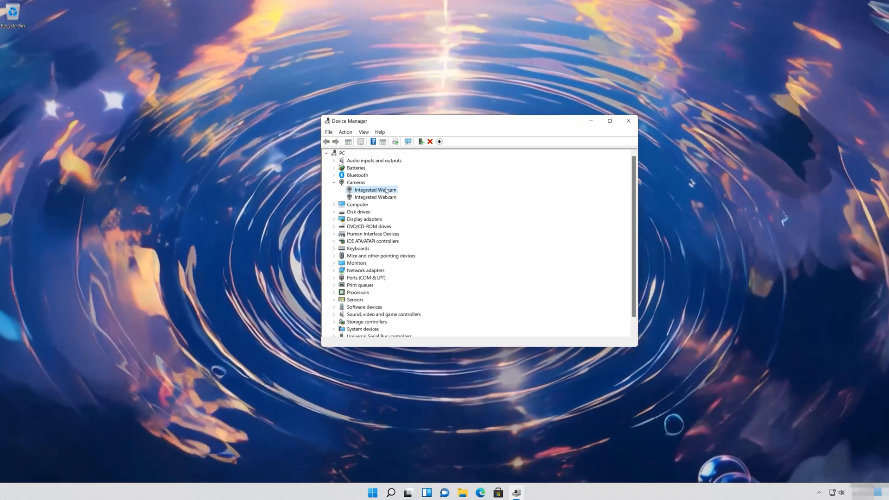
pyautogui.rightClick(386, 191)
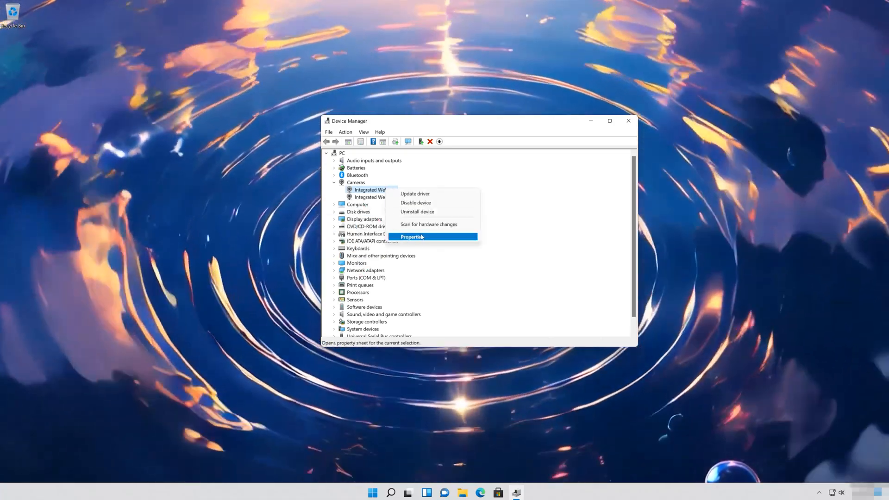
pyautogui.click(422, 237)
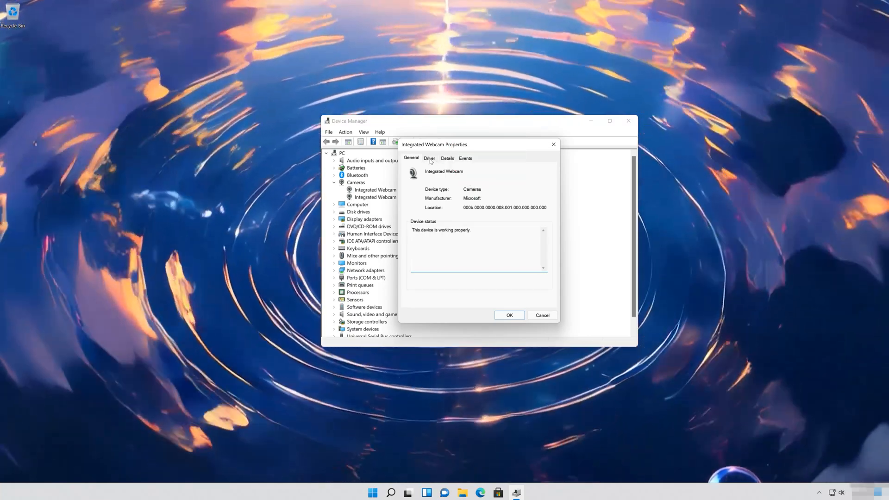
pyautogui.click(430, 159)
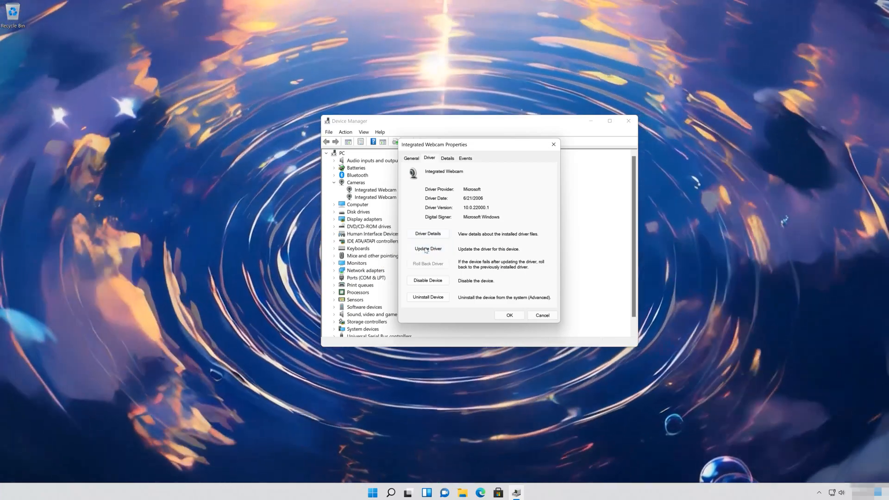
# Update the webcam driver manually by installing USB Video Device from the list of drivers available on the computer.
pyautogui.click(426, 250)
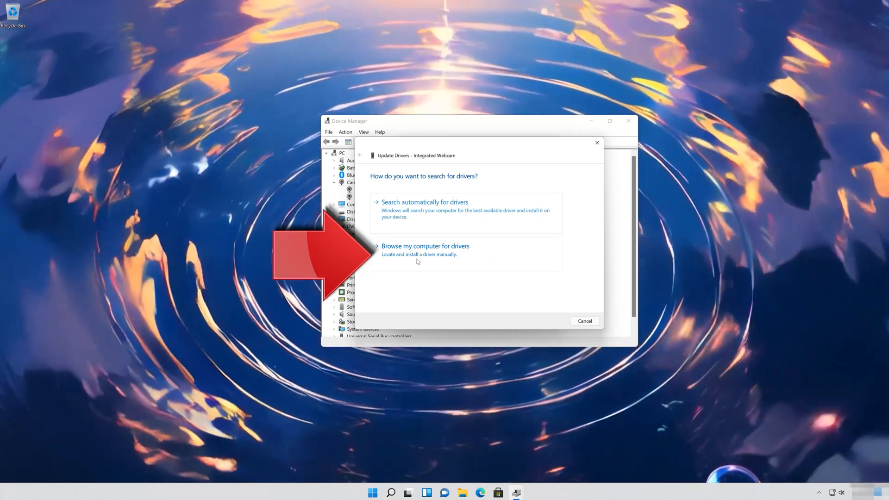
pyautogui.click(418, 253)
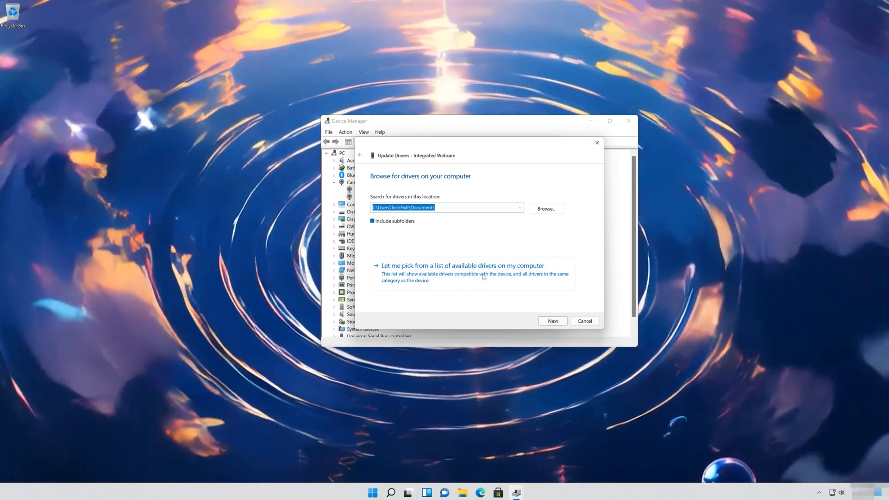
pyautogui.click(483, 276)
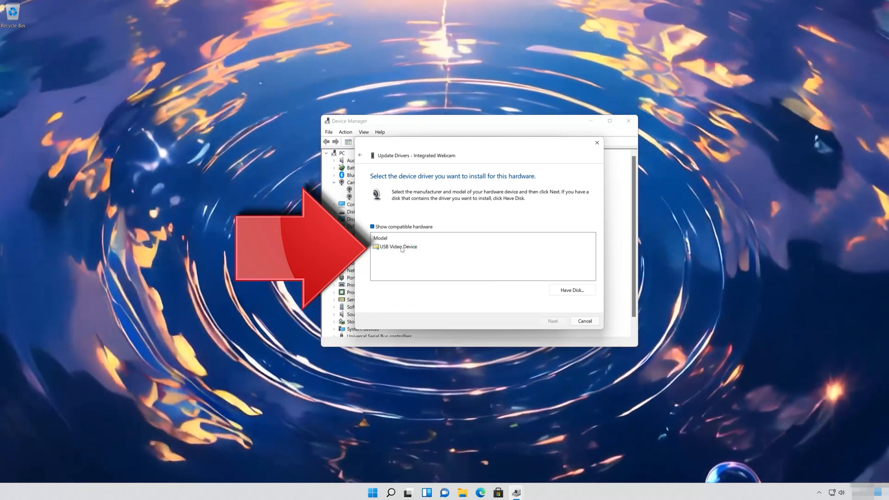
pyautogui.click(391, 249)
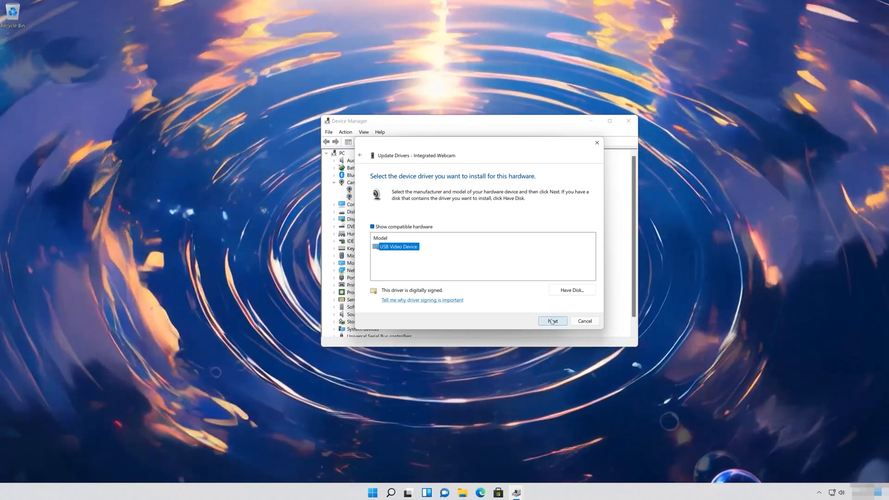
pyautogui.click(552, 321)
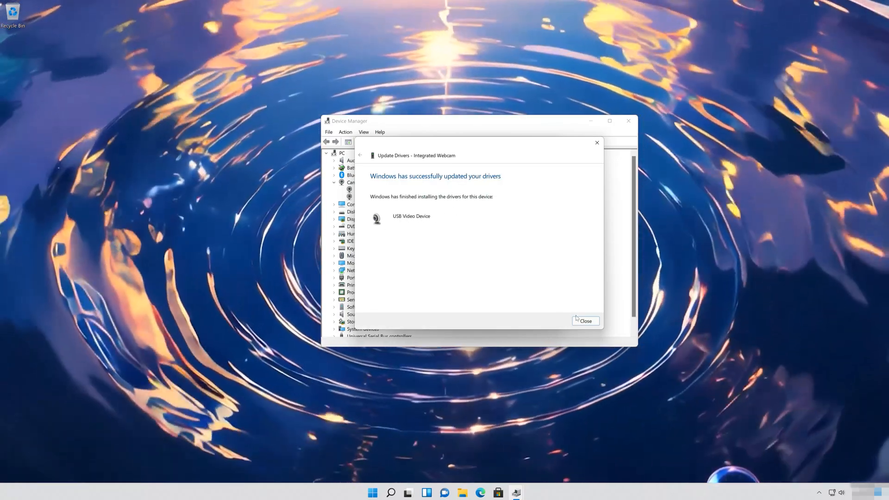
# Close the driver update wizard, the webcam properties and Device Manager.
pyautogui.click(578, 320)
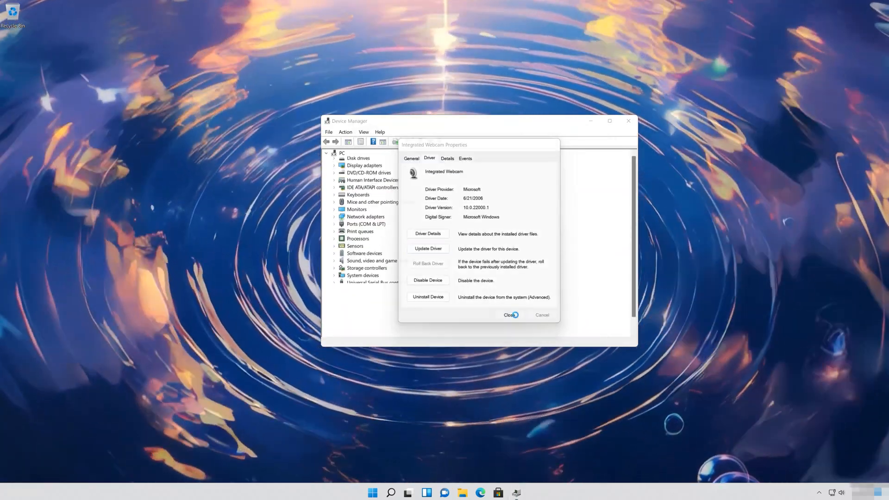
pyautogui.click(517, 316)
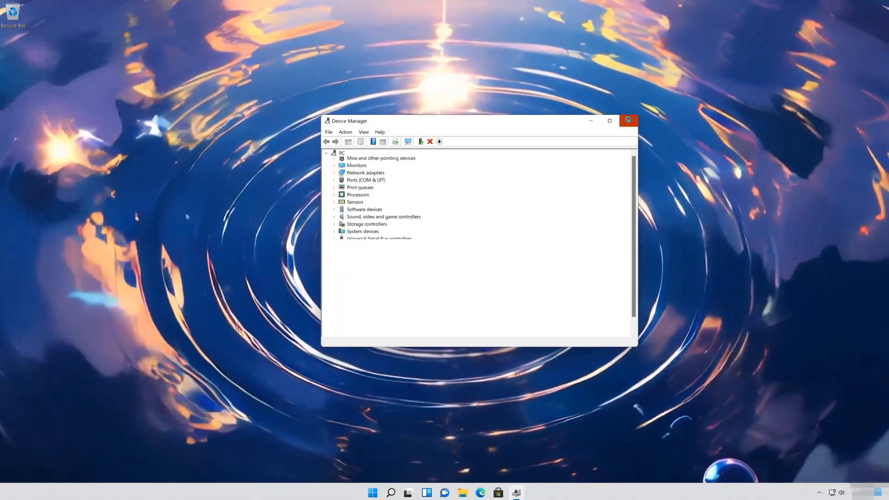
pyautogui.click(628, 120)
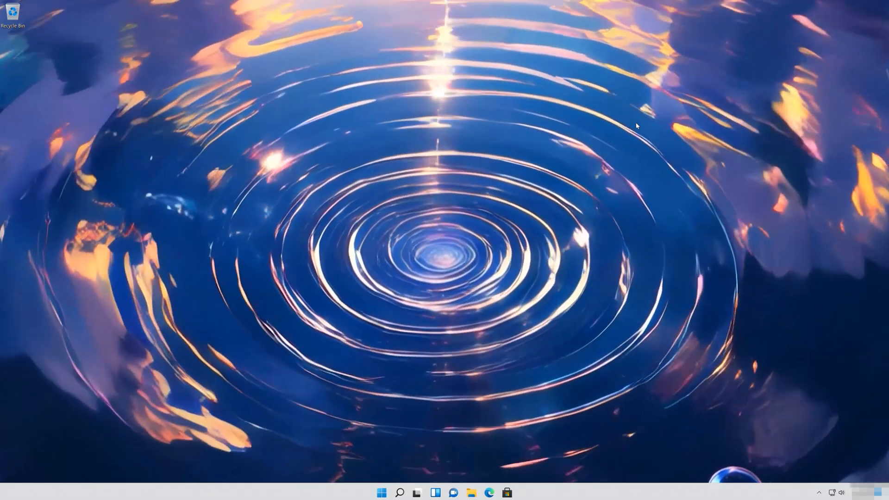
# Search for "settings", reopen the Settings app and go to the Privacy & security page.
pyautogui.press('super')
pyautogui.write('sett')
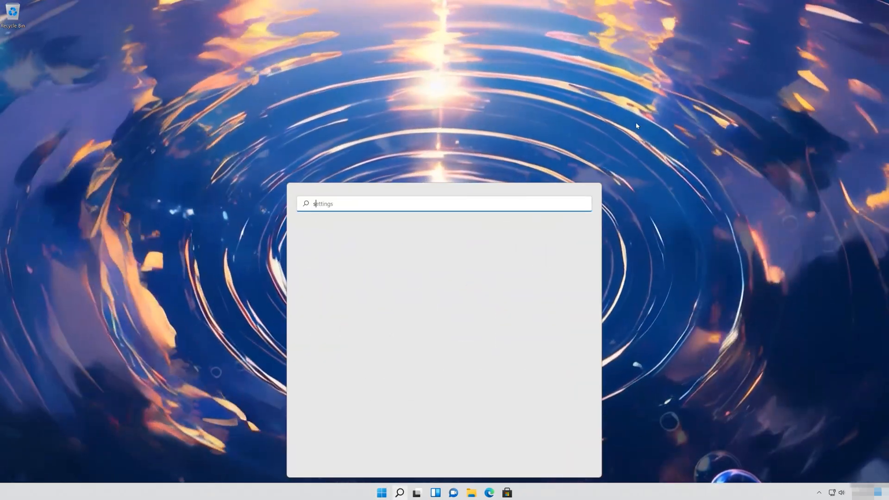
pyautogui.write('ings')
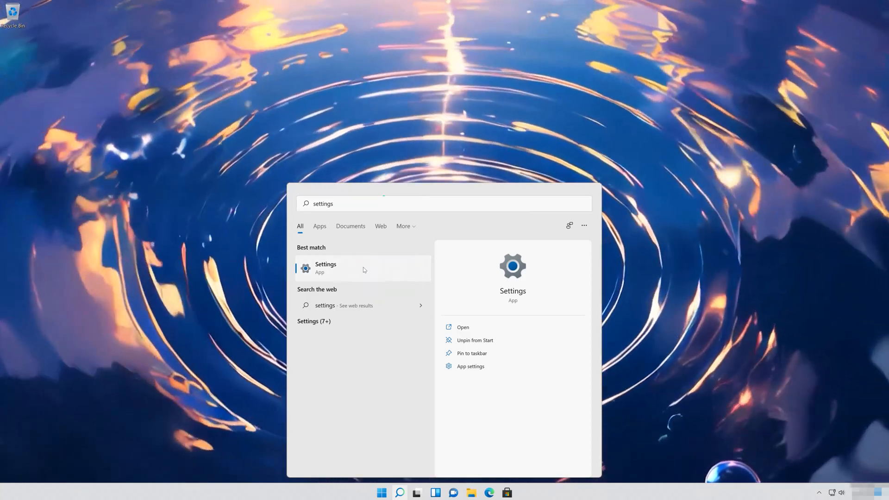
pyautogui.click(363, 266)
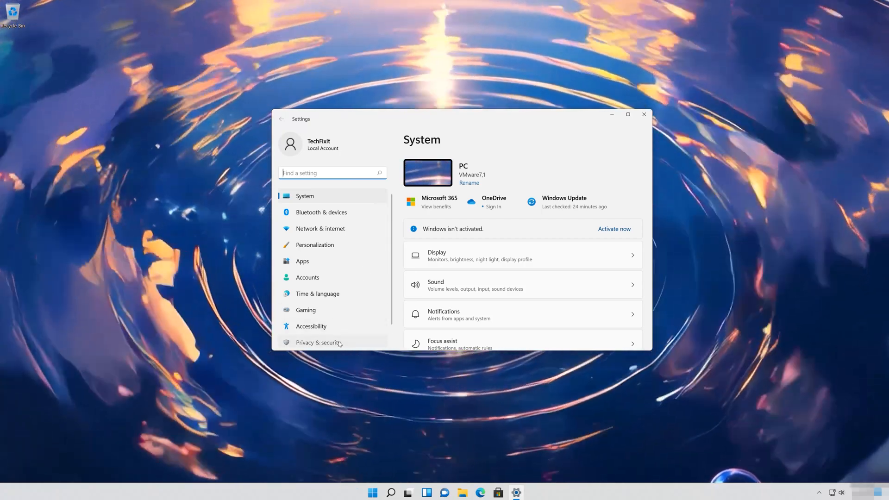
pyautogui.click(340, 344)
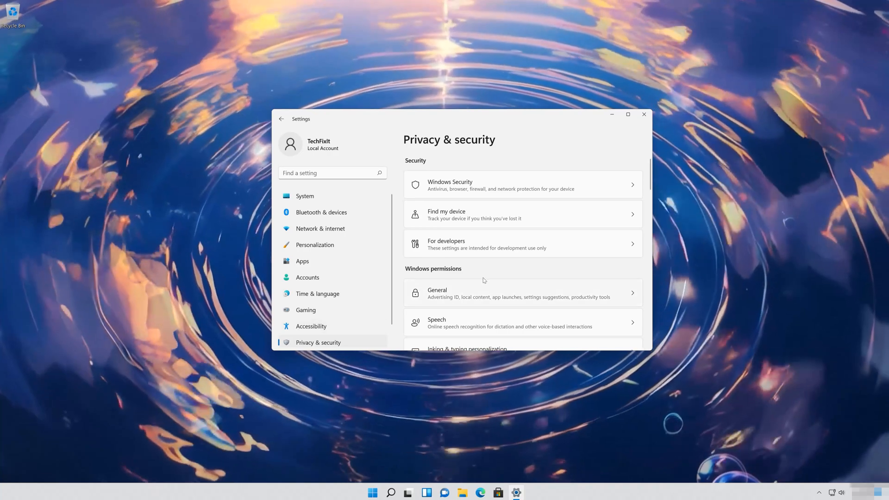
# Open the Camera permission settings among the app permissions.
pyautogui.scroll(-1, 484, 280)
pyautogui.scroll(-2, 487, 279)
pyautogui.scroll(-3, 487, 279)
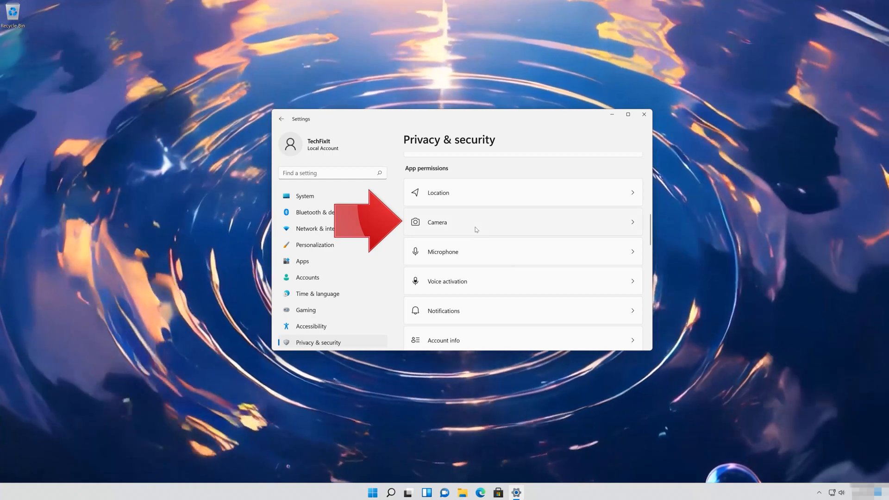
pyautogui.click(476, 229)
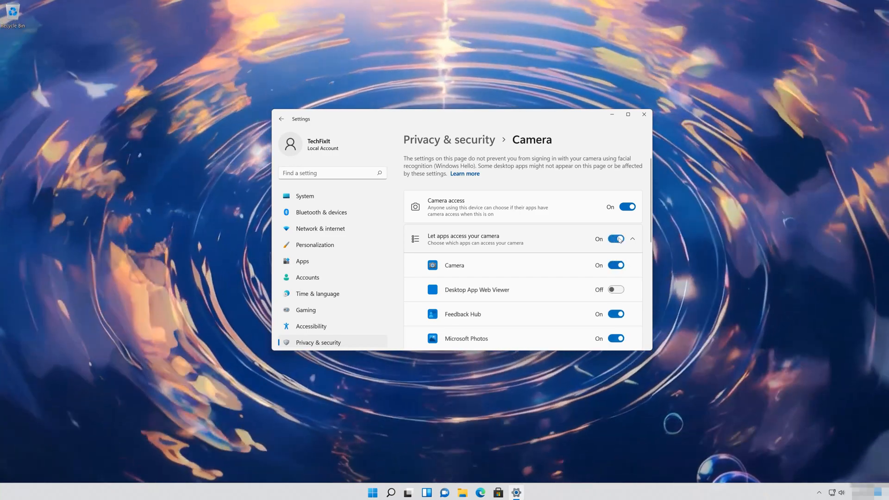
# Turn on camera access for desktop apps in the Camera permission settings.
pyautogui.scroll(-2, 606, 222)
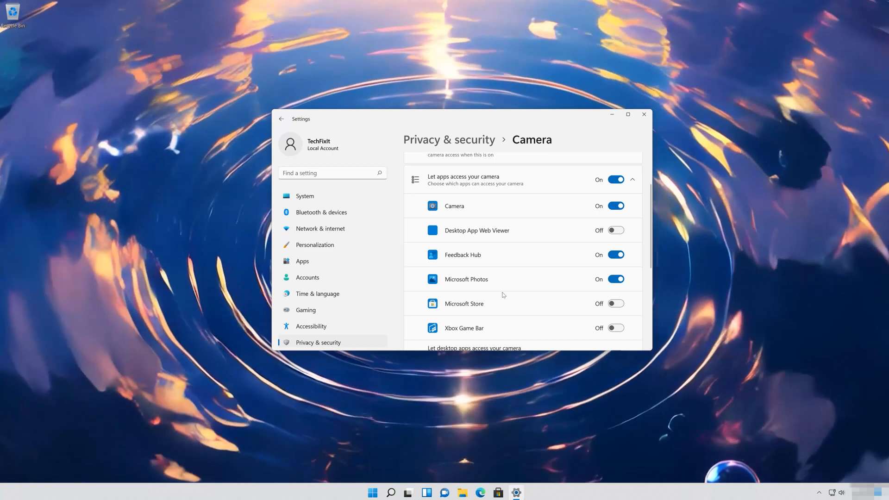
pyautogui.scroll(-1, 553, 270)
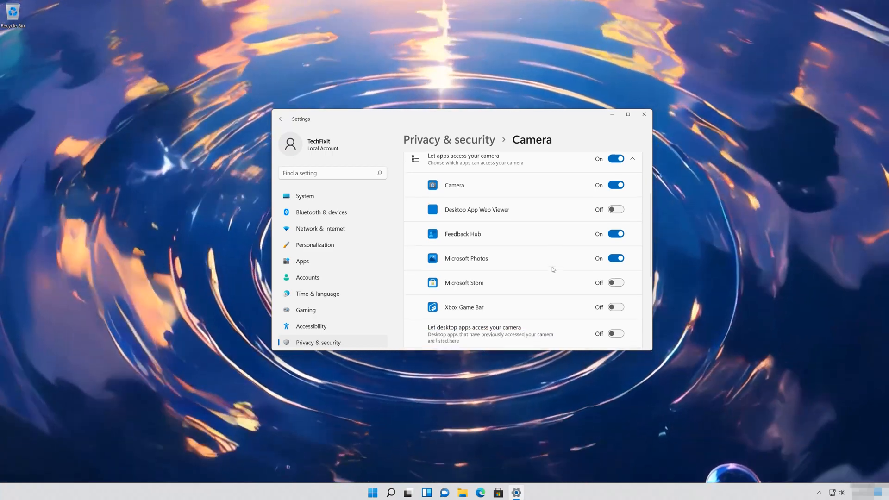
pyautogui.scroll(-3, 553, 269)
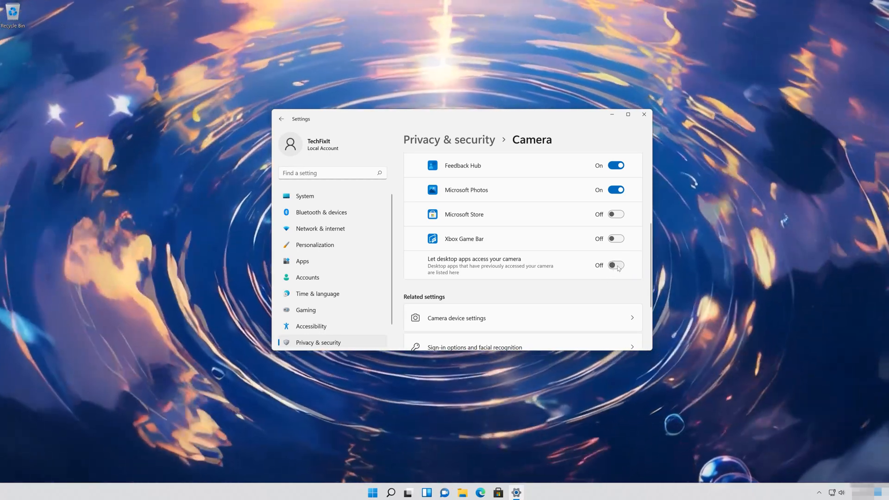
pyautogui.click(617, 265)
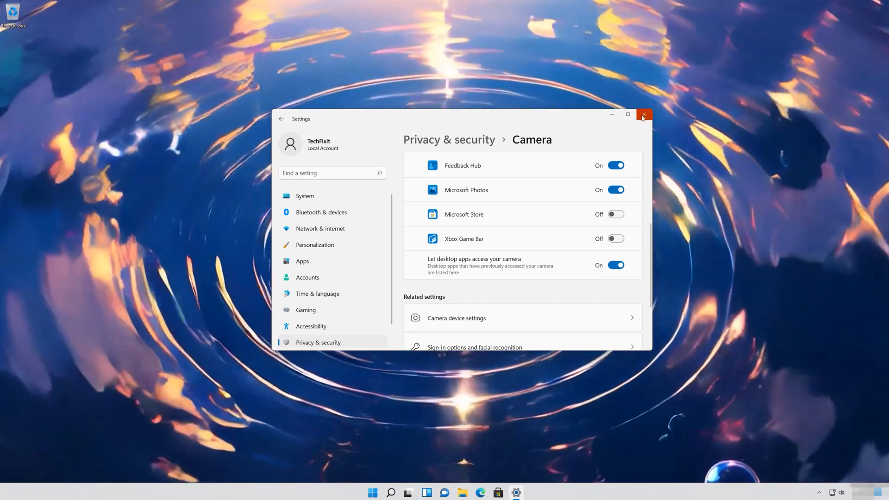
# Close the Settings app and open Device Manager by searching for "device manager".
pyautogui.click(644, 114)
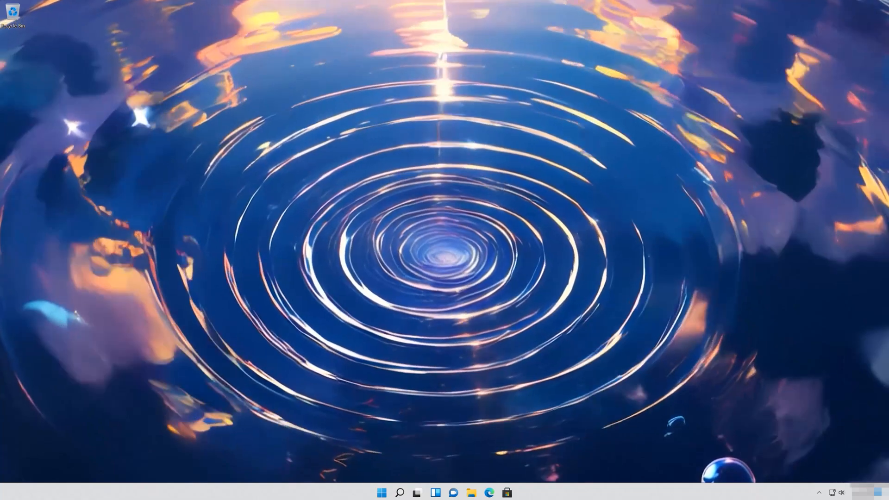
pyautogui.press('super')
pyautogui.write('d')
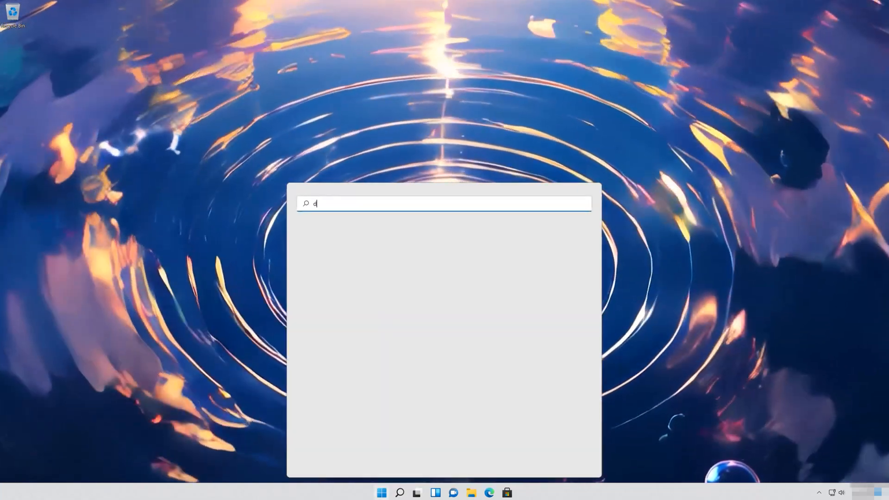
pyautogui.write('evice manager')
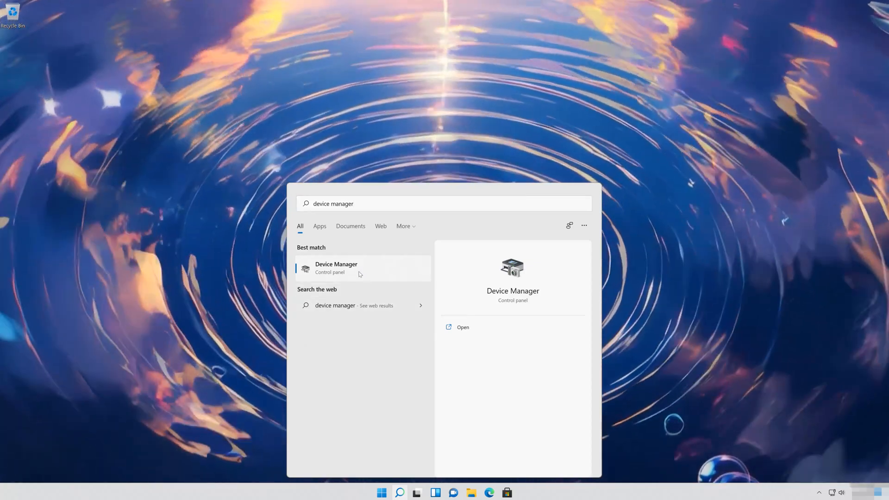
pyautogui.click(361, 274)
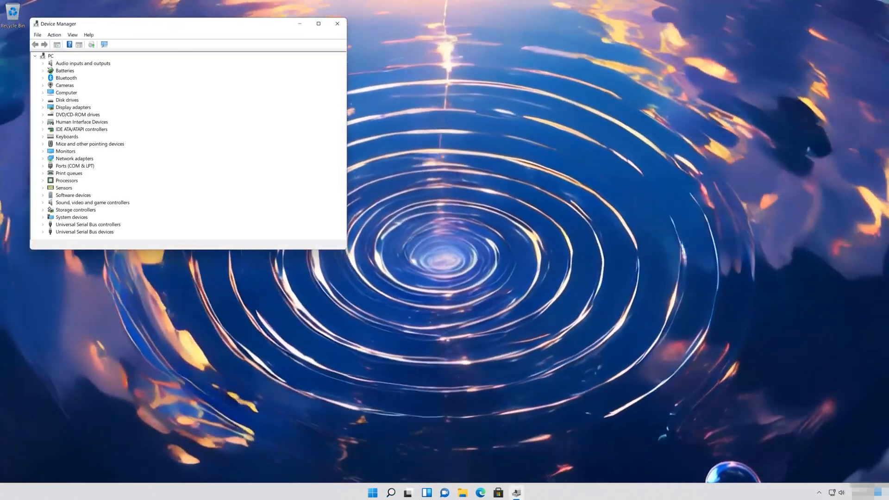
pyautogui.moveTo(177, 30); pyautogui.dragTo(426, 116)
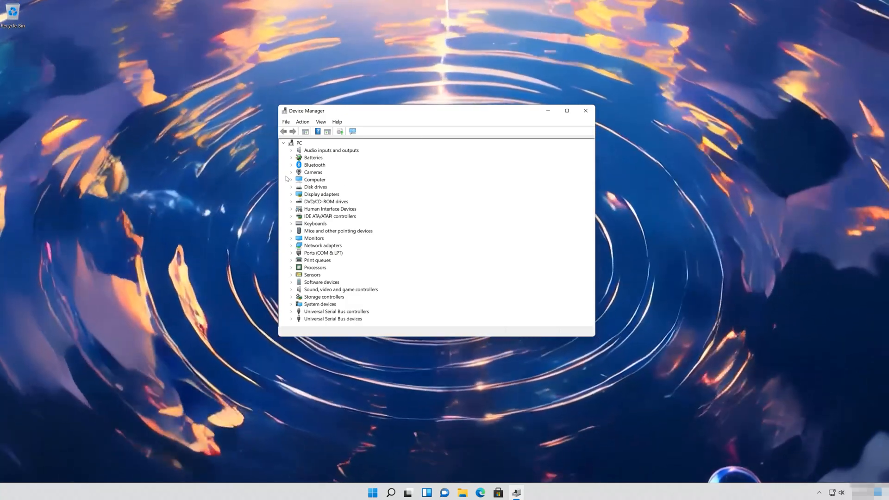
# Uninstall the first Integrated Webcam device in the Cameras category from the driver settings in its properties.
pyautogui.click(291, 173)
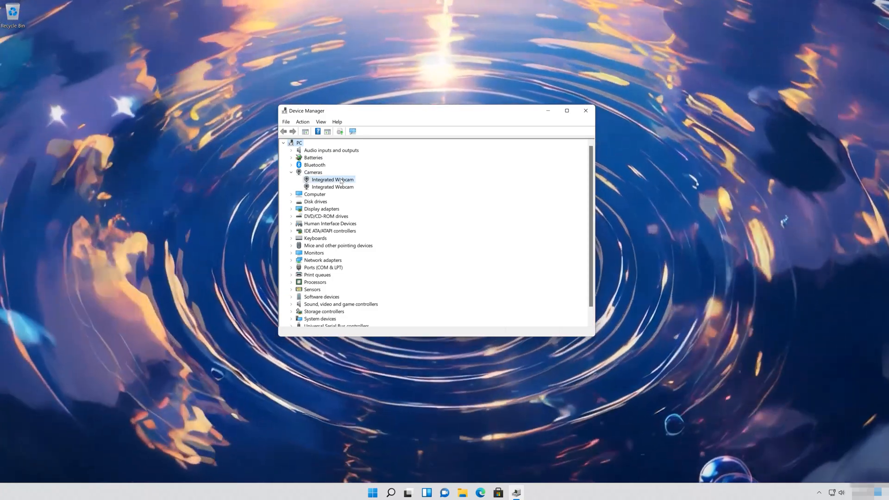
pyautogui.rightClick(341, 181)
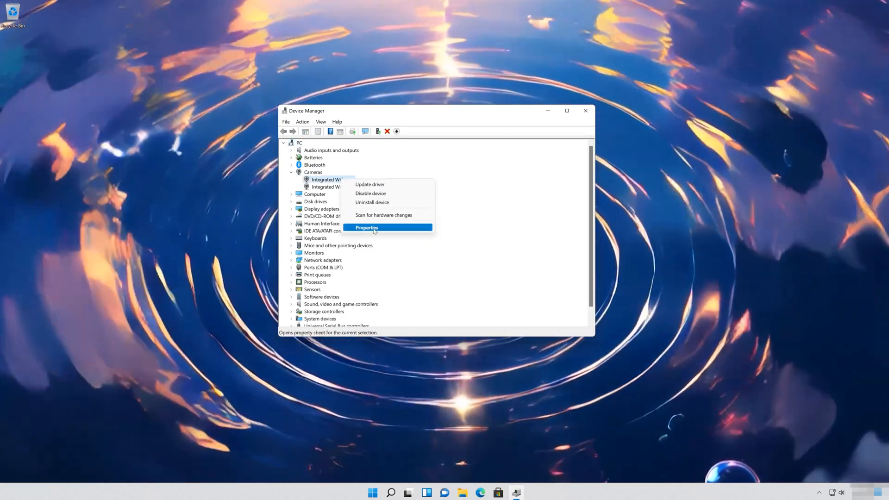
pyautogui.click(375, 230)
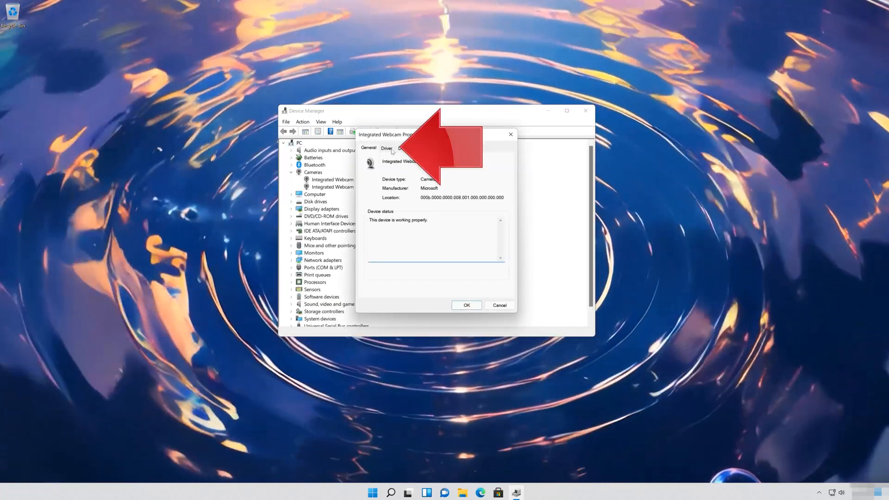
pyautogui.click(392, 151)
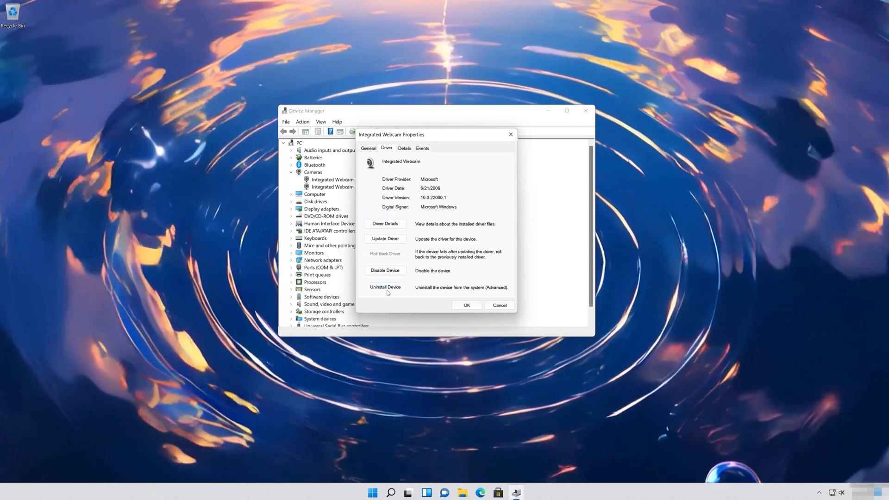
pyautogui.click(387, 290)
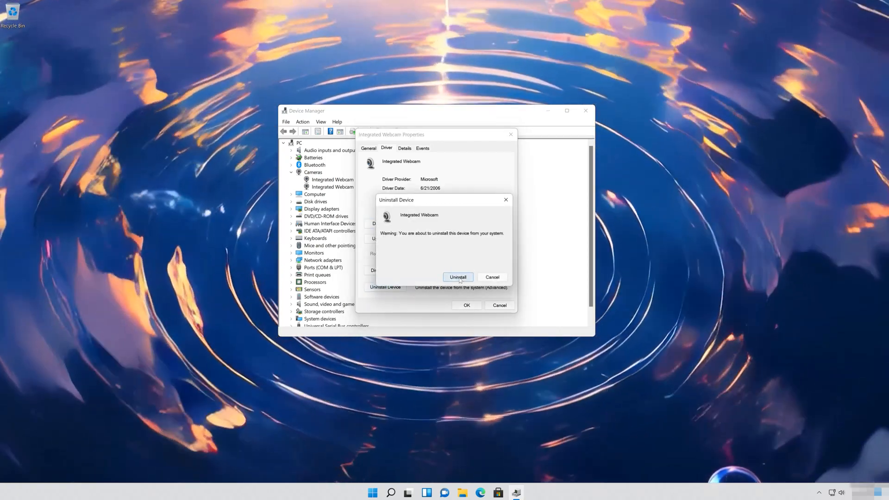
pyautogui.click(458, 277)
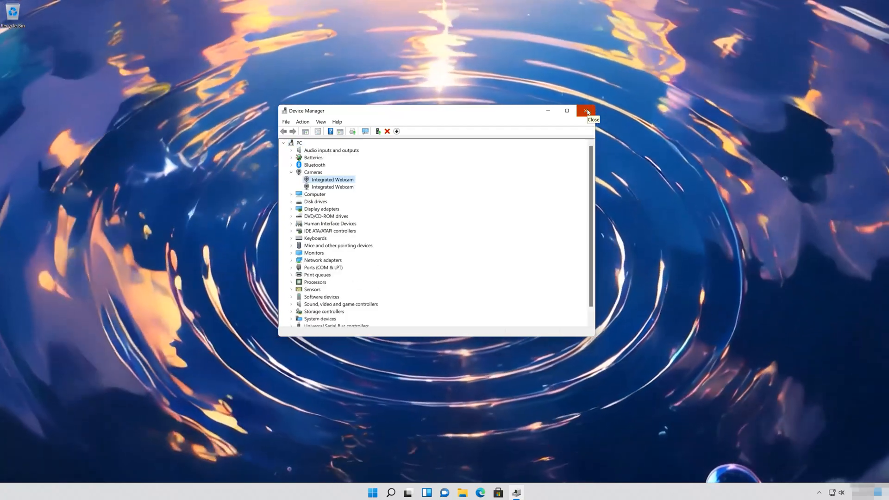
# Close Device Manager and restart the computer.
pyautogui.click(587, 111)
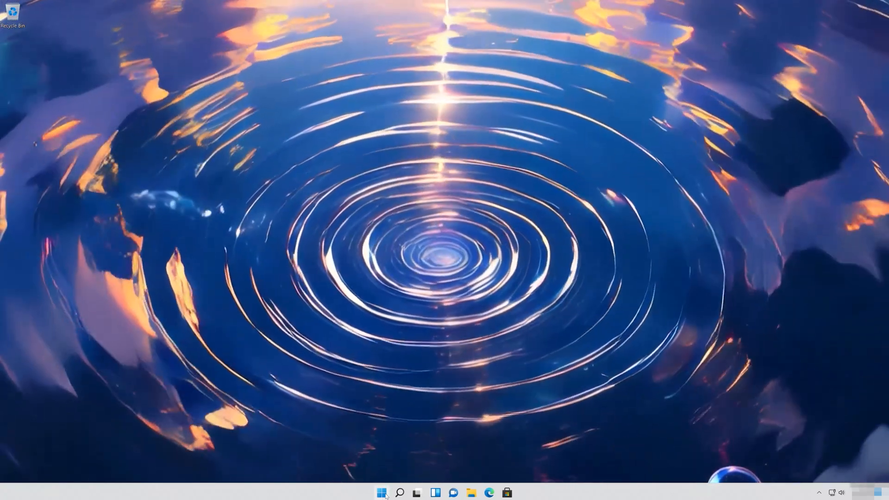
pyautogui.click(382, 493)
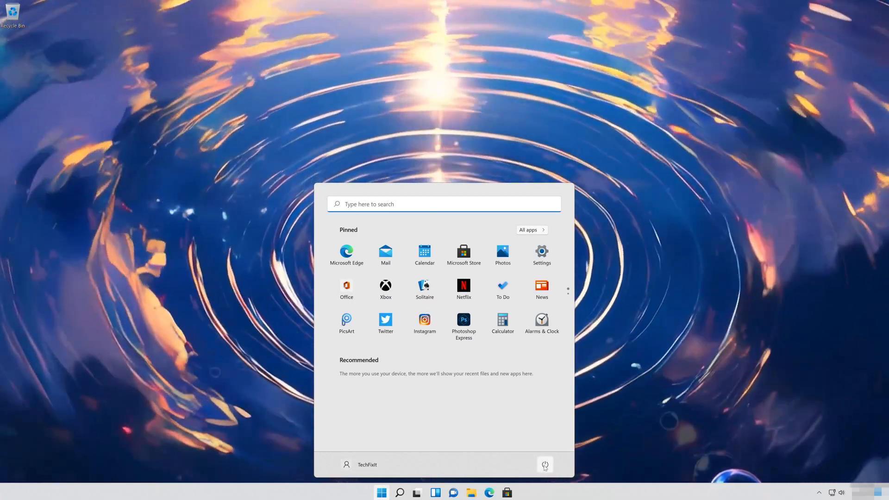
pyautogui.click(545, 464)
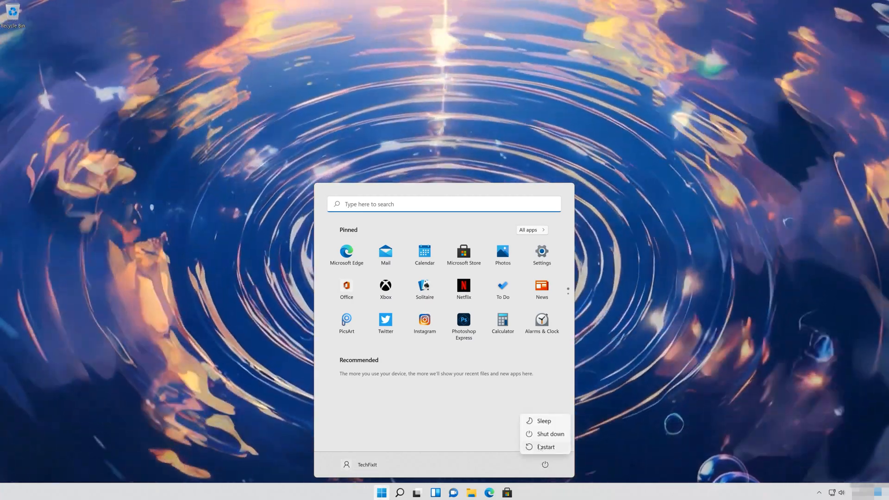
pyautogui.click(539, 447)
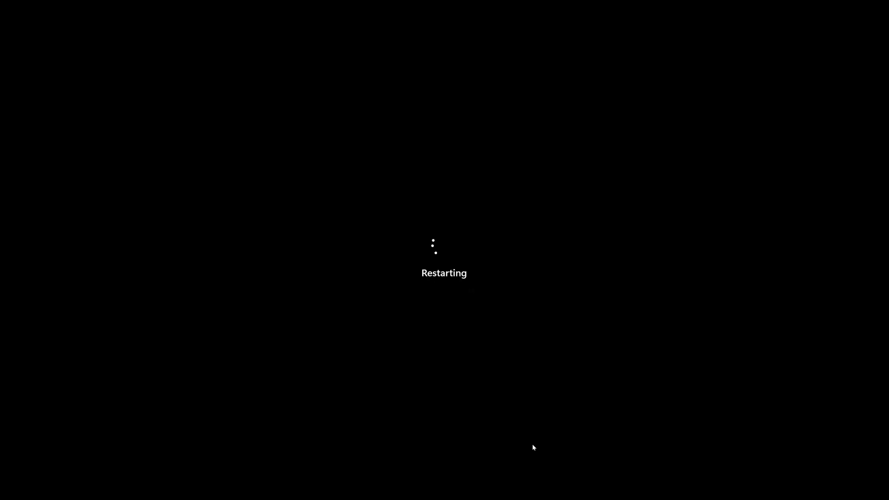